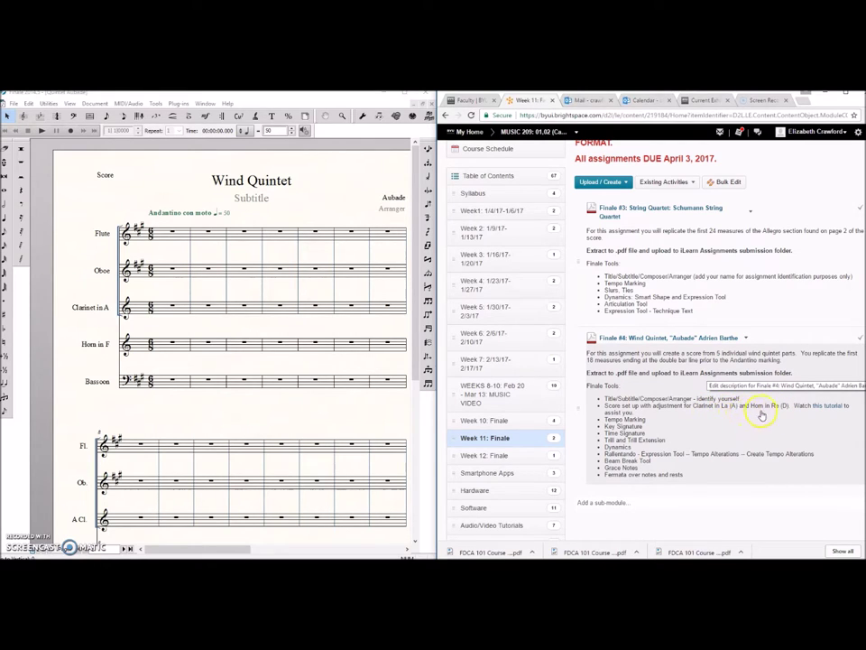
- Start a new document with the Setup Wizard and choose the Woodwind Quintet ensemble
{"action": "left_click", "coordinate": [13, 104]}
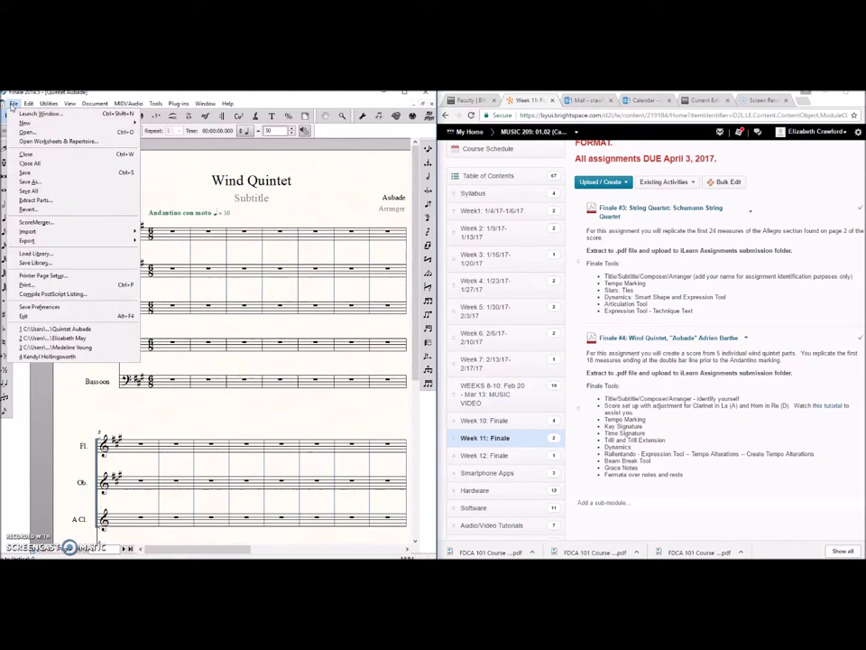
{"action": "mouse_move", "coordinate": [36, 123]}
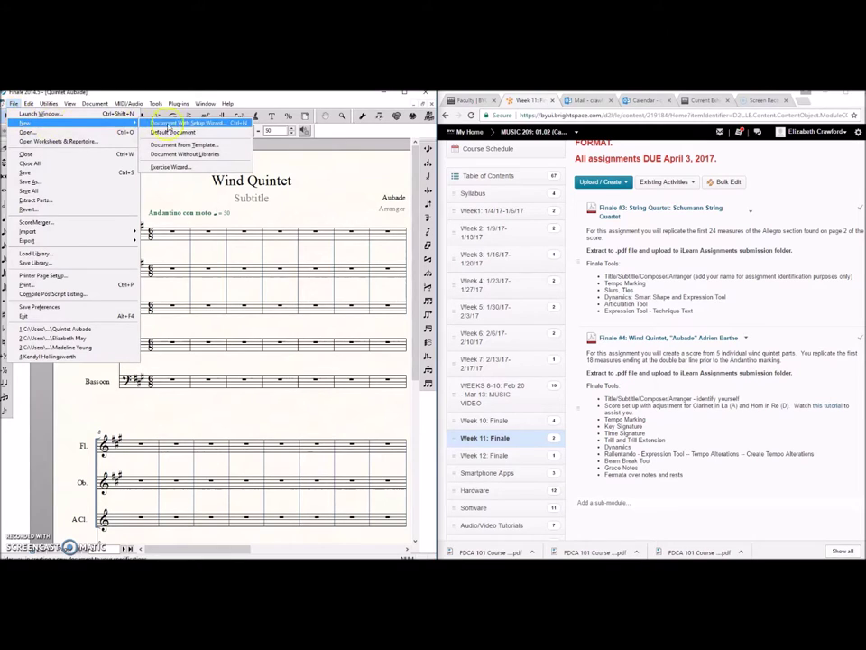
{"action": "left_click", "coordinate": [177, 124]}
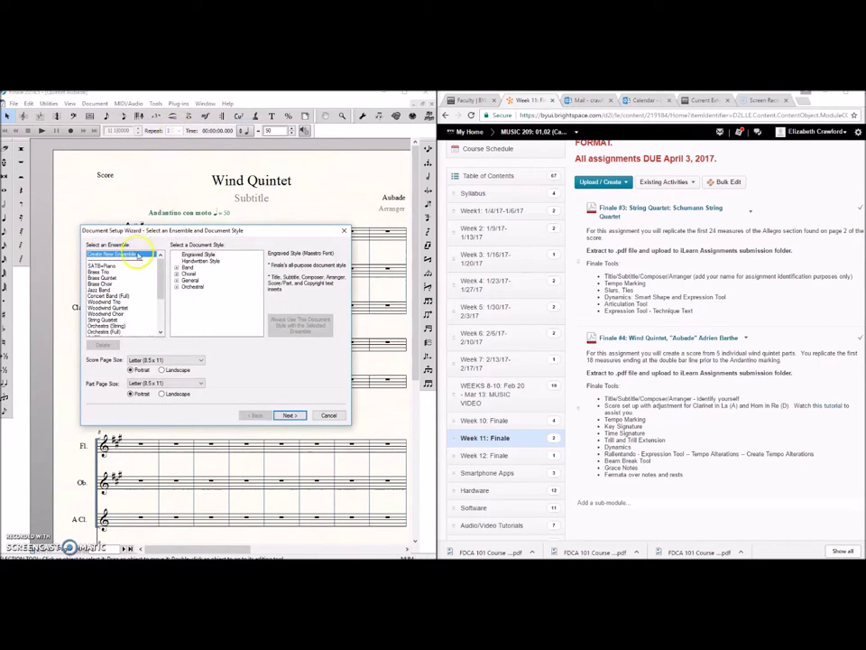
{"action": "left_click", "coordinate": [134, 256]}
{"action": "left_click", "coordinate": [120, 308]}
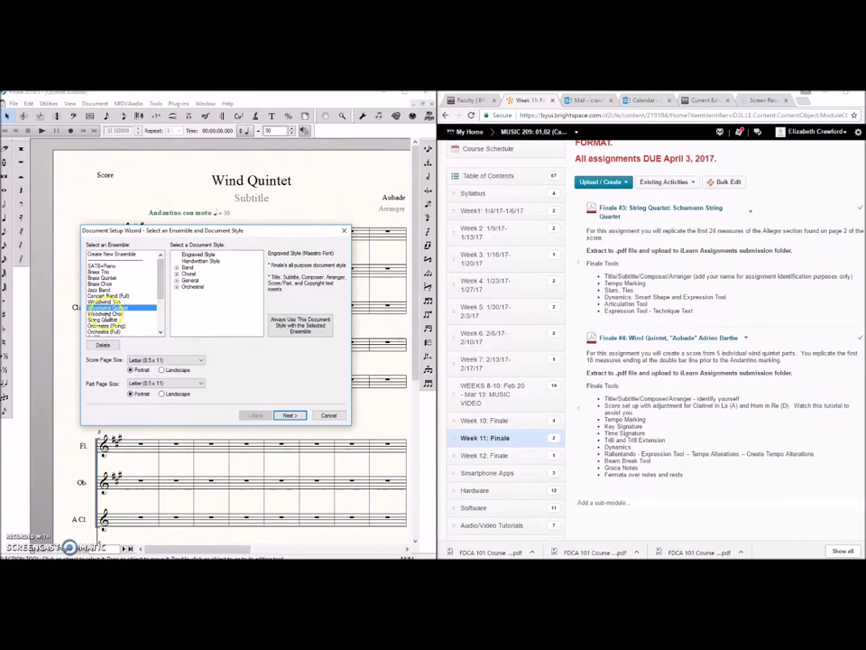
{"action": "left_click", "coordinate": [287, 416]}
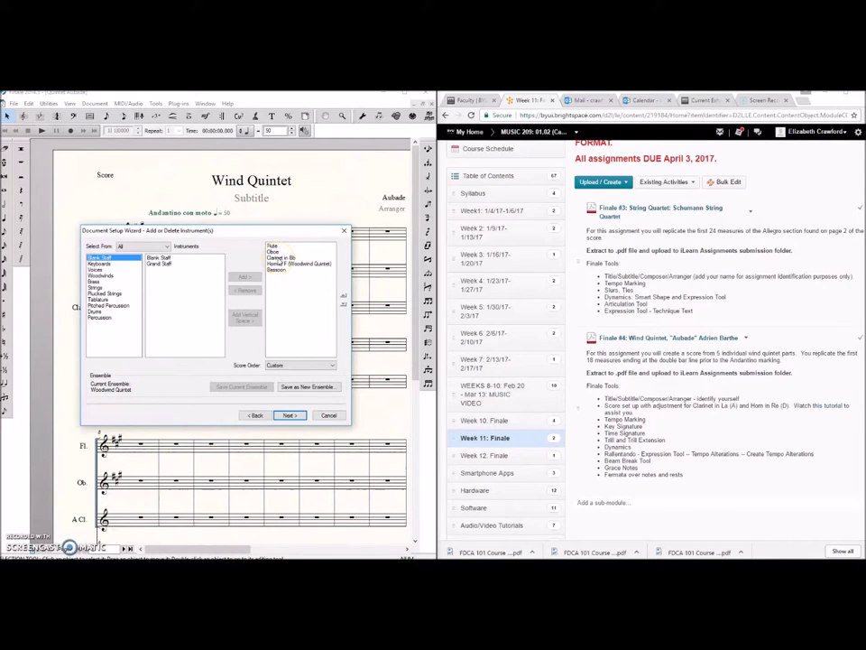
- Replace the Clarinet in Bb with a Clarinet in A placed just below the Oboe
{"action": "left_click", "coordinate": [279, 258]}
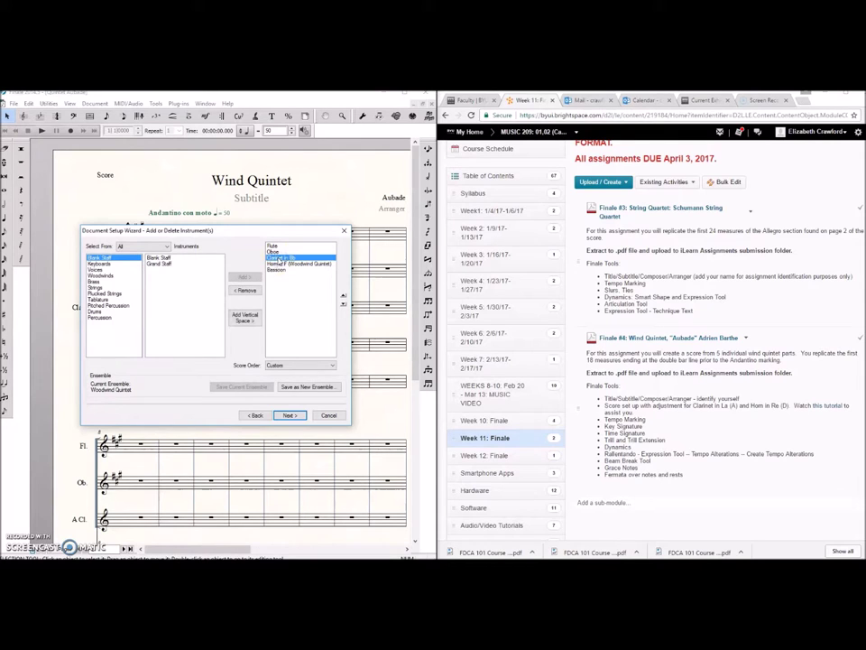
{"action": "left_click", "coordinate": [245, 290]}
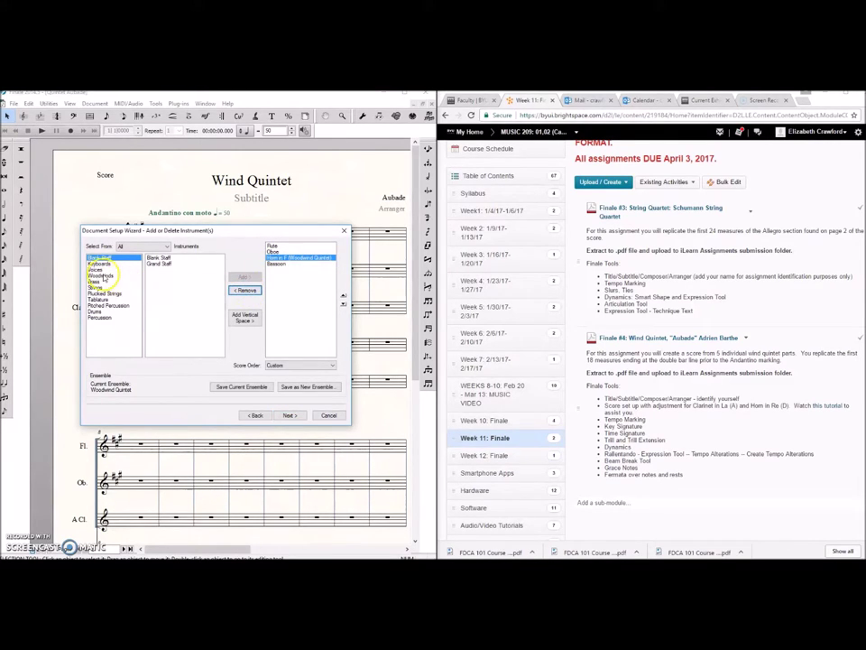
{"action": "left_click", "coordinate": [101, 275]}
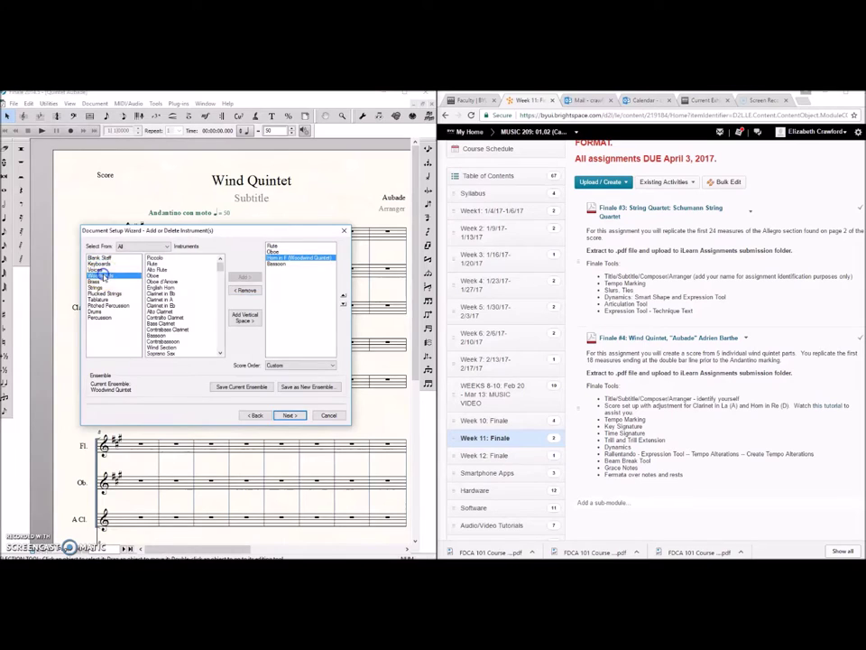
{"action": "left_click", "coordinate": [161, 299]}
{"action": "left_click", "coordinate": [244, 276]}
{"action": "left_click_drag", "start_coordinate": [280, 276], "coordinate": [273, 271]}
{"action": "left_click", "coordinate": [344, 296]}
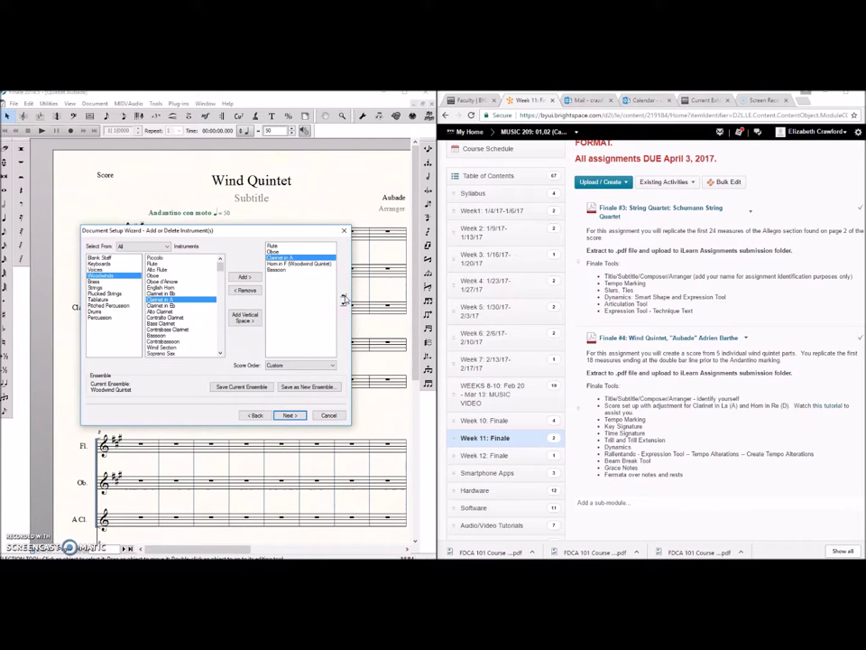
- Continue past the instrument list without saving the changed ensemble
{"action": "left_click", "coordinate": [289, 416]}
{"action": "left_click", "coordinate": [288, 416]}
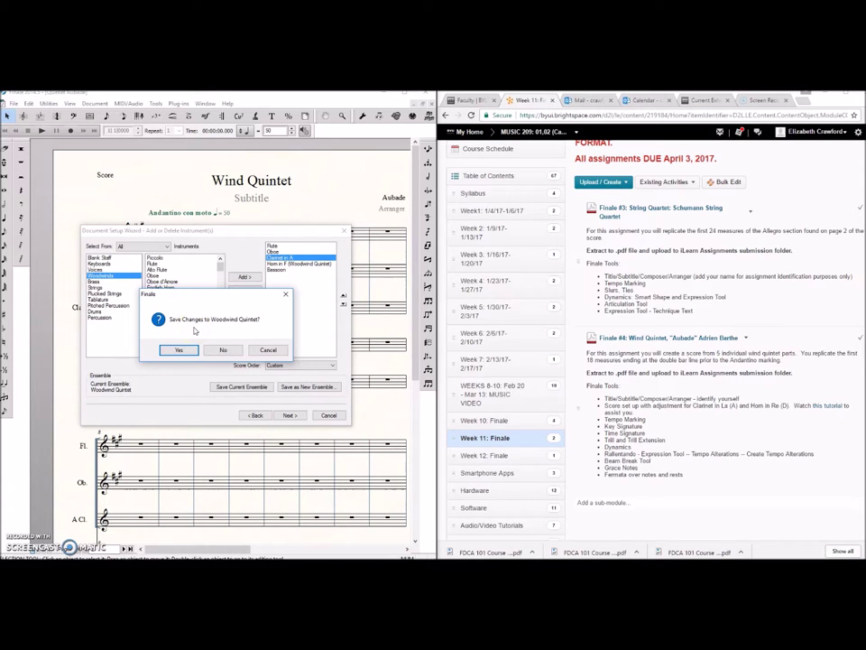
{"action": "left_click", "coordinate": [222, 350]}
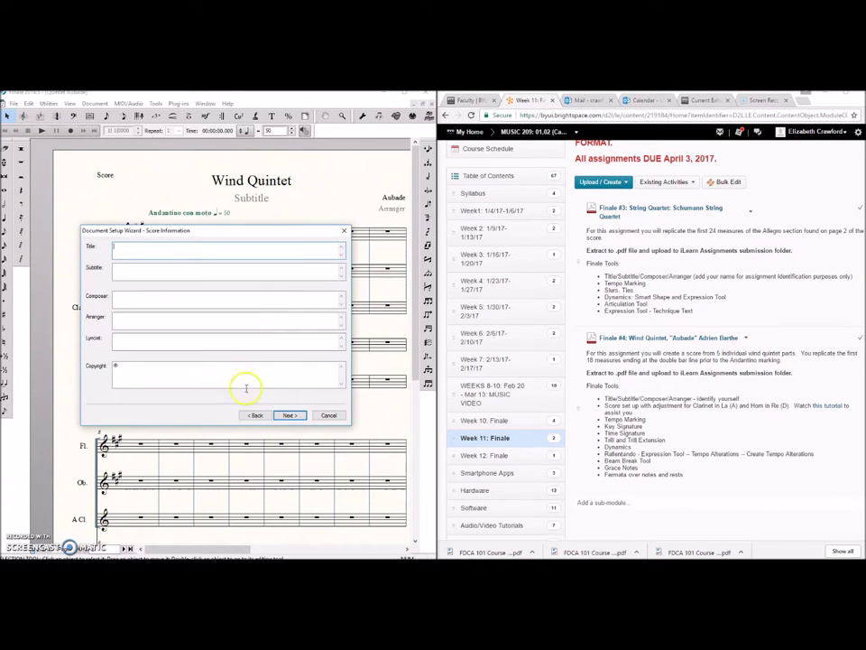
- Enter the title 'Aubade' and the subtitle 'for Wind Quintet'
{"action": "left_click", "coordinate": [149, 248]}
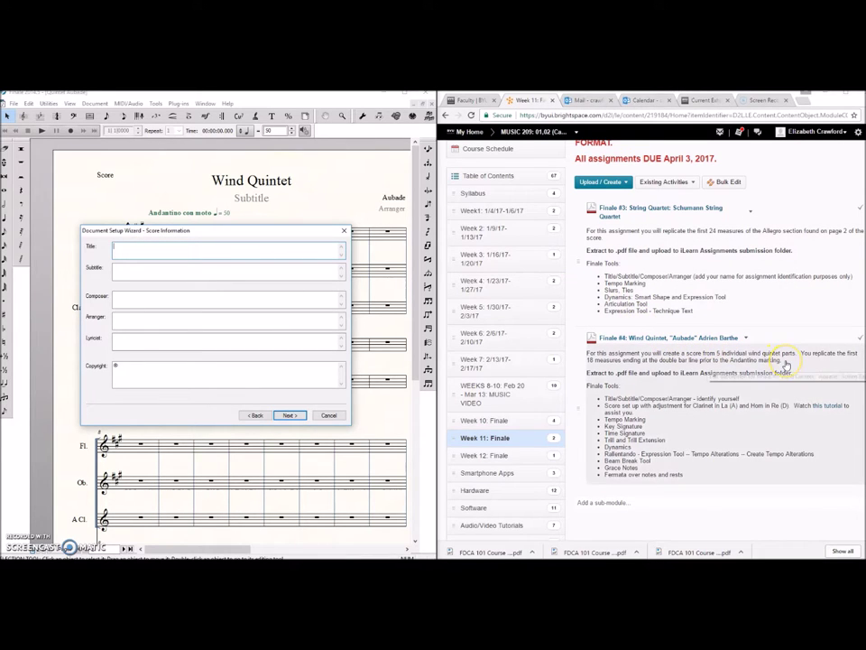
{"action": "type", "text": "Aubade"}
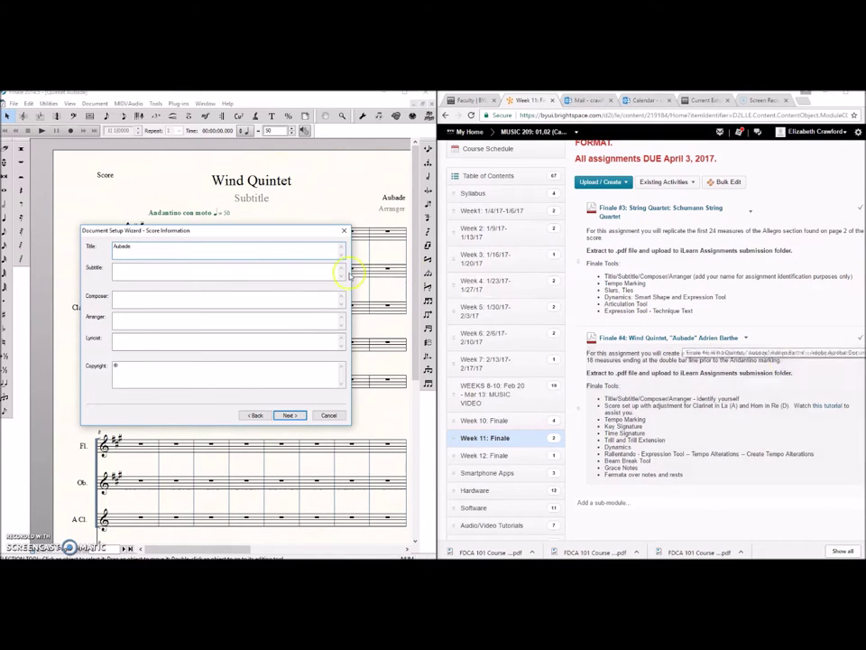
{"action": "left_click", "coordinate": [141, 270]}
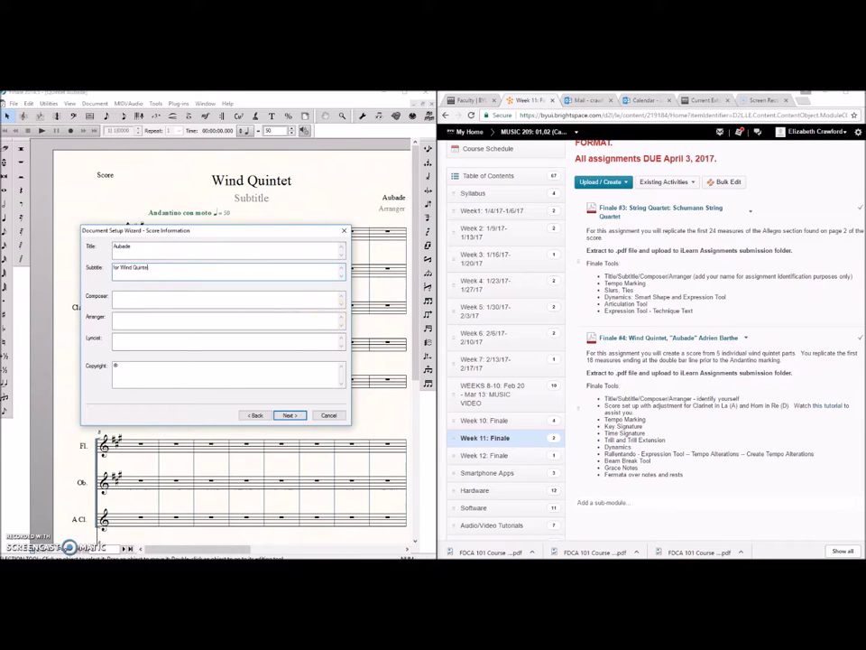
- Enter the composer credit with a second 'transcribed by' line, then continue to Score Settings
{"action": "left_click", "coordinate": [294, 299]}
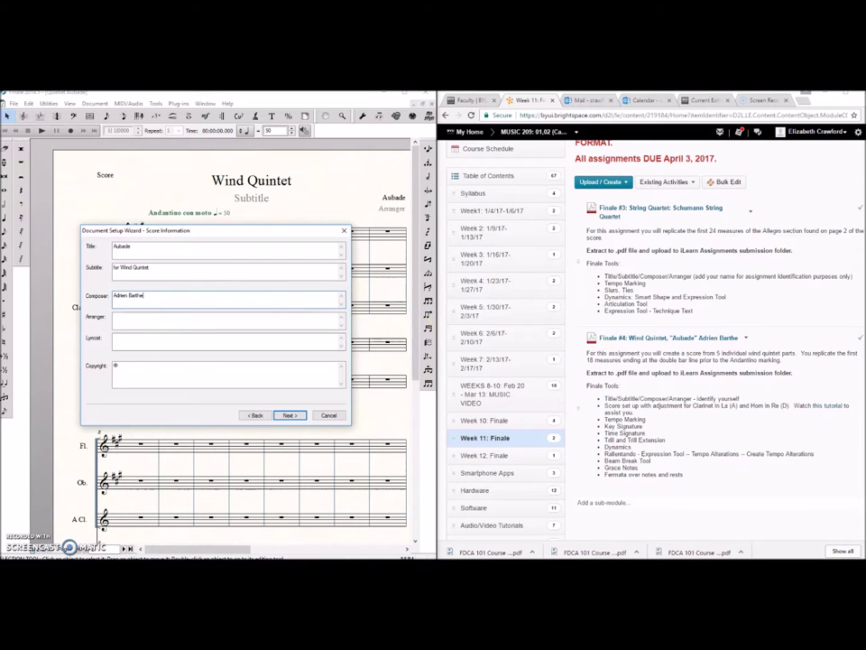
{"action": "left_click", "coordinate": [138, 320]}
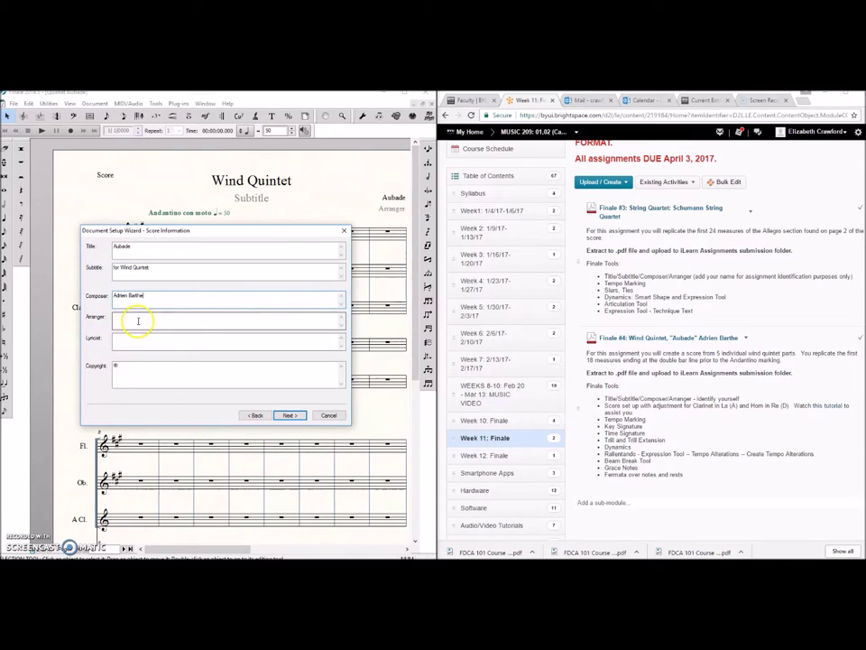
{"action": "left_click", "coordinate": [158, 301]}
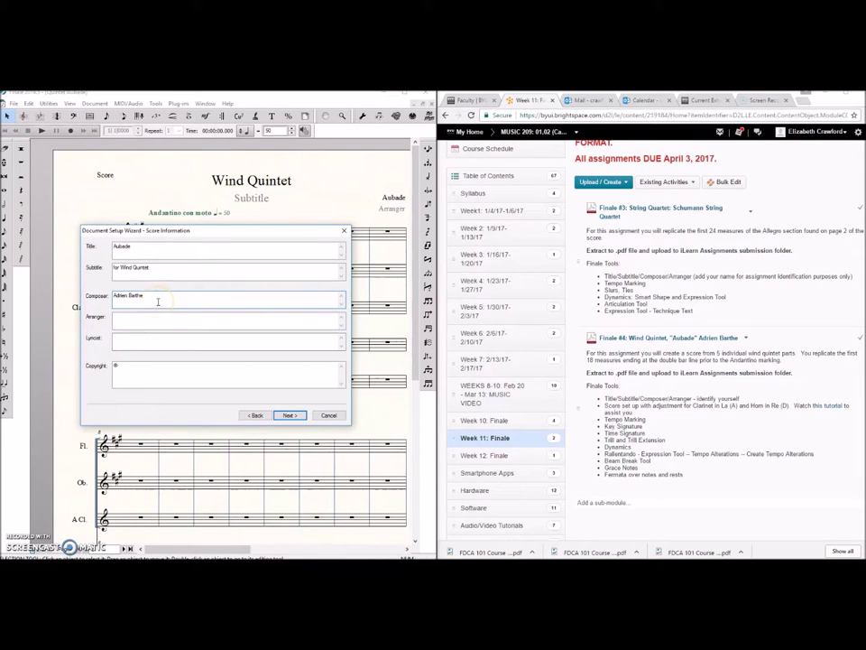
{"action": "type", "text": "Transcribed by Sister Crawford"}
{"action": "left_click", "coordinate": [140, 366]}
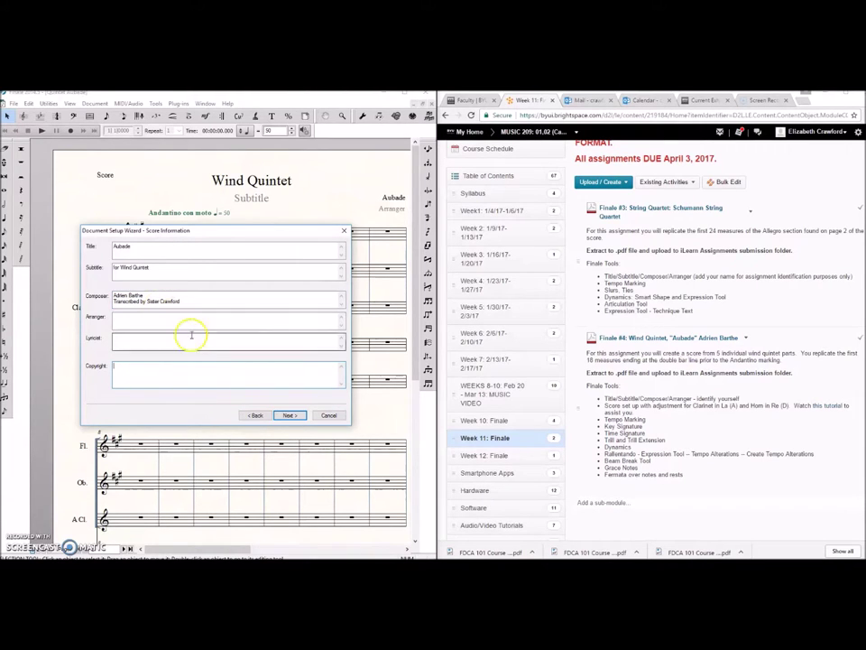
{"action": "left_click", "coordinate": [289, 415]}
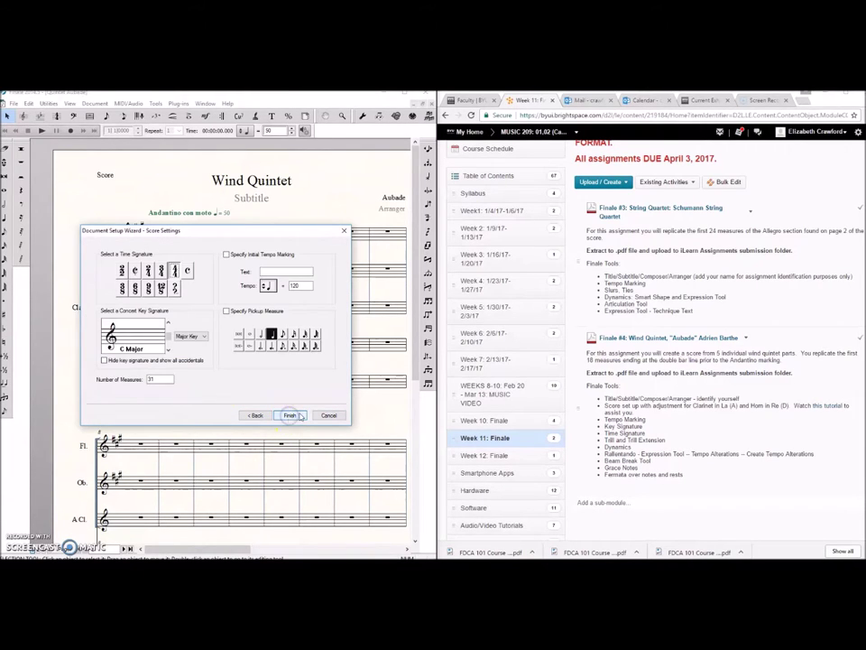
- Open the Finale #4 Wind Quintet 'Aubade' PDF in Brightspace and scroll through it
{"action": "left_click", "coordinate": [683, 341]}
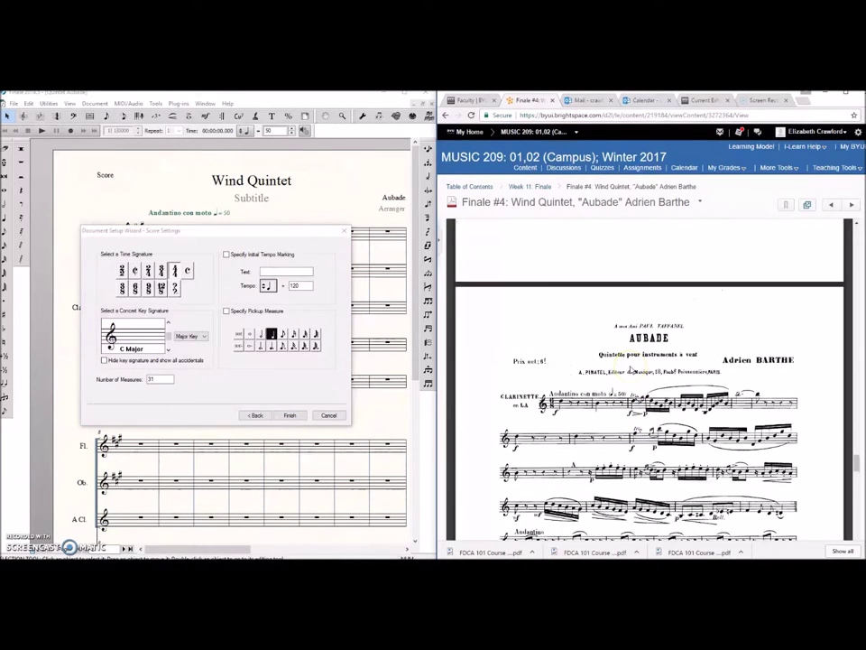
{"action": "left_click_drag", "start_coordinate": [856, 442], "coordinate": [860, 296]}
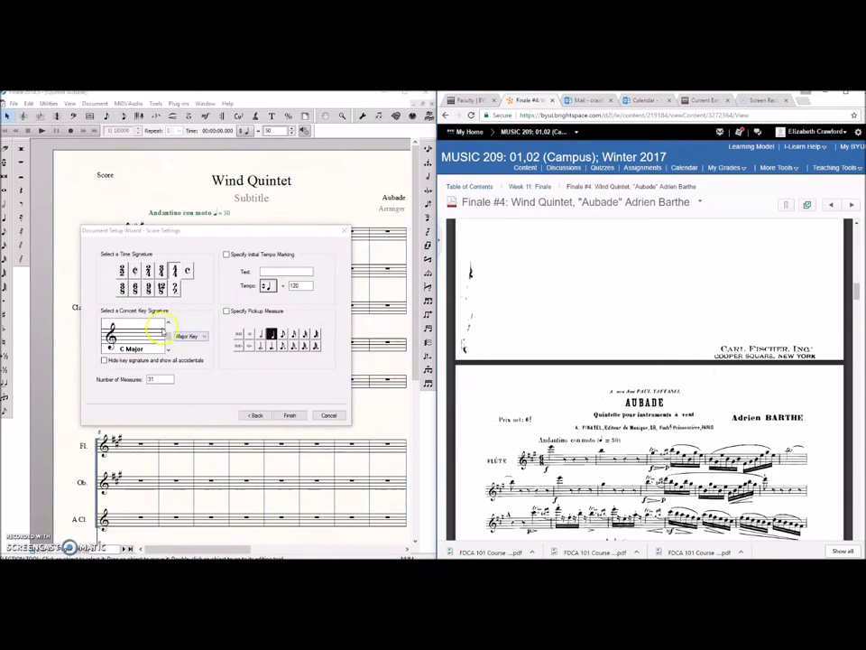
- Set the concert key to A major and the length to 18 measures
{"action": "left_click", "coordinate": [168, 322]}
{"action": "left_click", "coordinate": [168, 322]}
{"action": "left_click", "coordinate": [168, 322]}
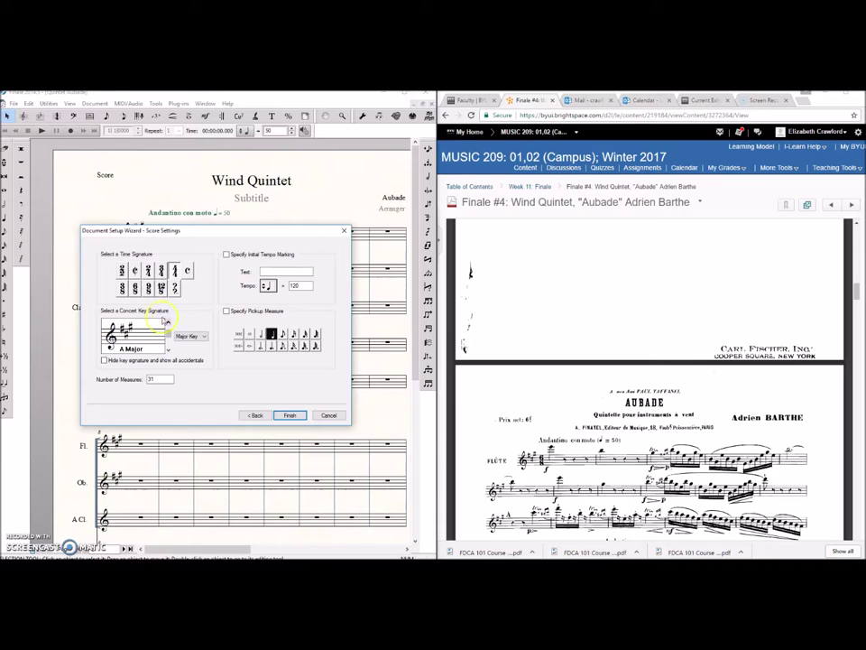
{"action": "left_click", "coordinate": [164, 379]}
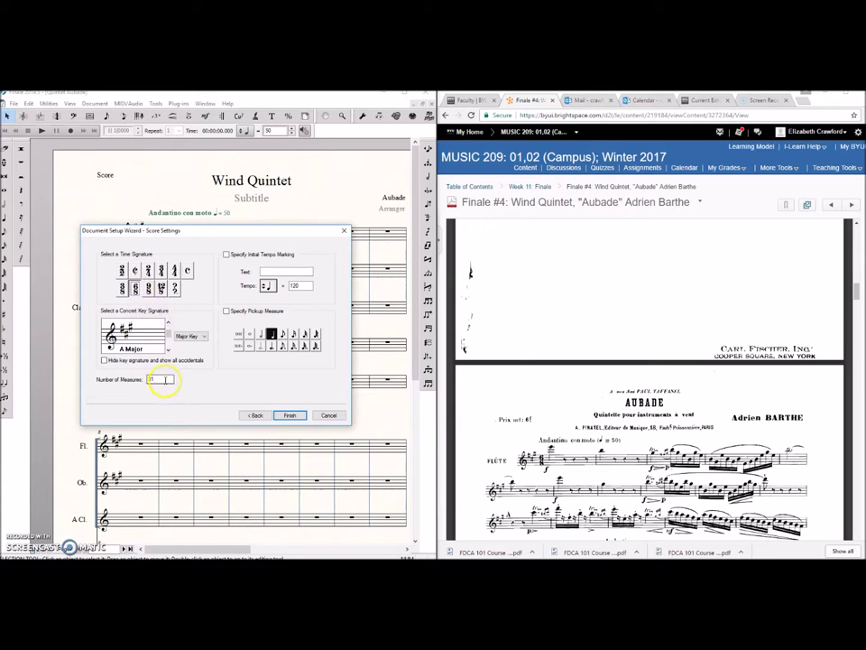
{"action": "left_click_drag", "start_coordinate": [163, 379], "coordinate": [126, 378]}
- Add an 'Andantino con moto' tempo marking at 50 and create the score
{"action": "left_click", "coordinate": [287, 271]}
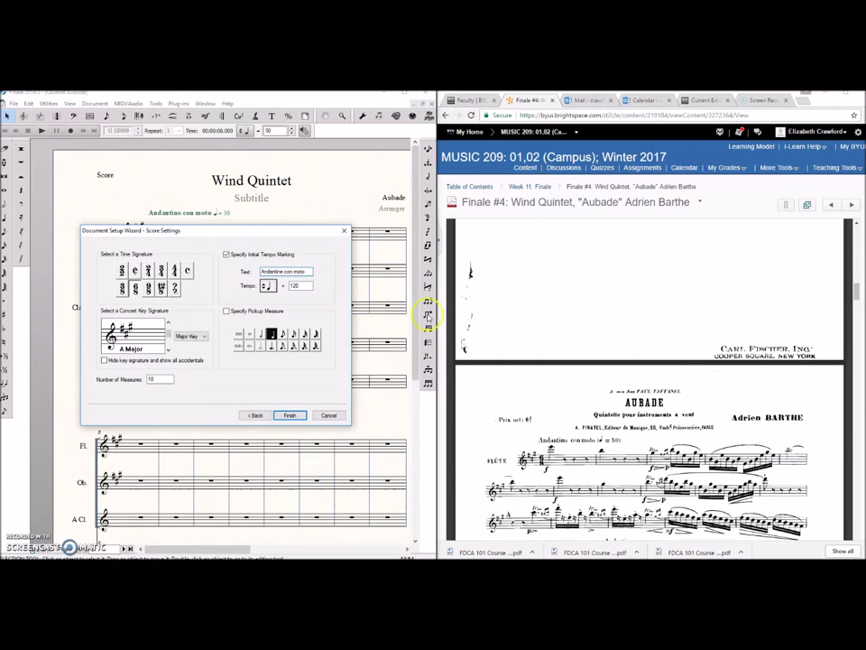
{"action": "double_click", "coordinate": [303, 285]}
{"action": "left_click", "coordinate": [288, 414]}
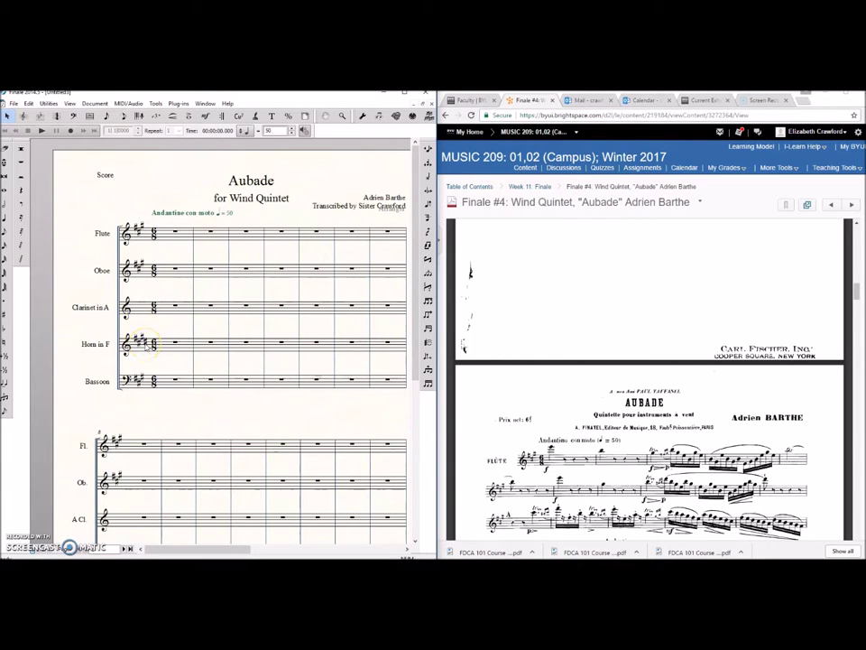
{"action": "scroll", "coordinate": [622, 420], "scroll_direction": "down", "scroll_amount": 10}
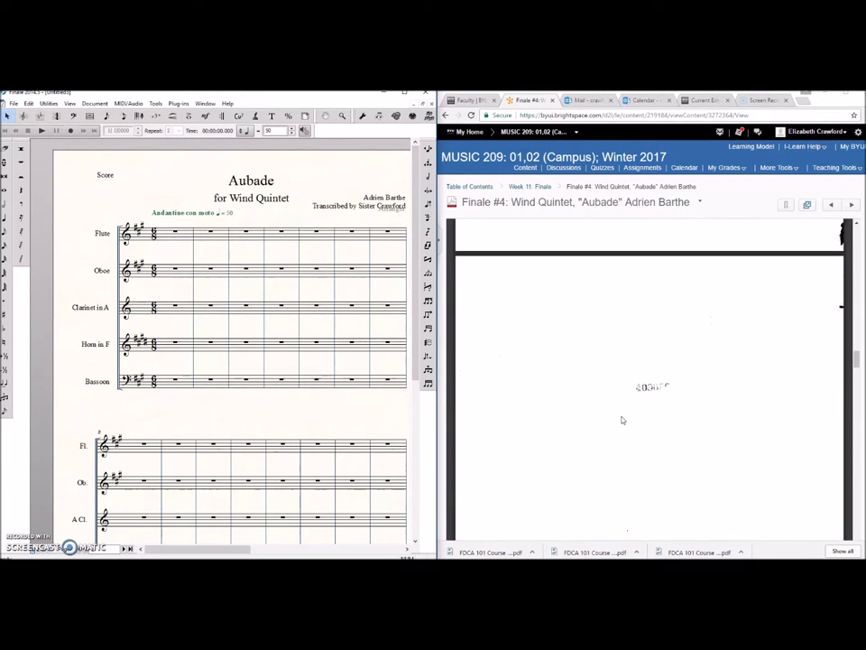
{"action": "scroll", "coordinate": [622, 420], "scroll_direction": "down", "scroll_amount": 10}
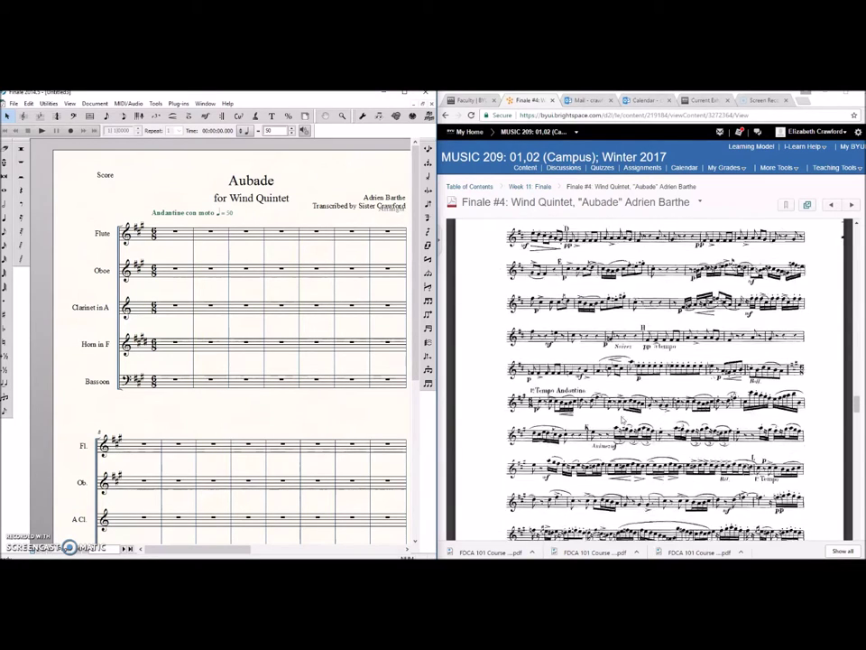
- Scroll the reference PDF to the Cor en Ré 'Aubade' horn part page
{"action": "scroll", "coordinate": [621, 420], "scroll_direction": "up", "scroll_amount": 10}
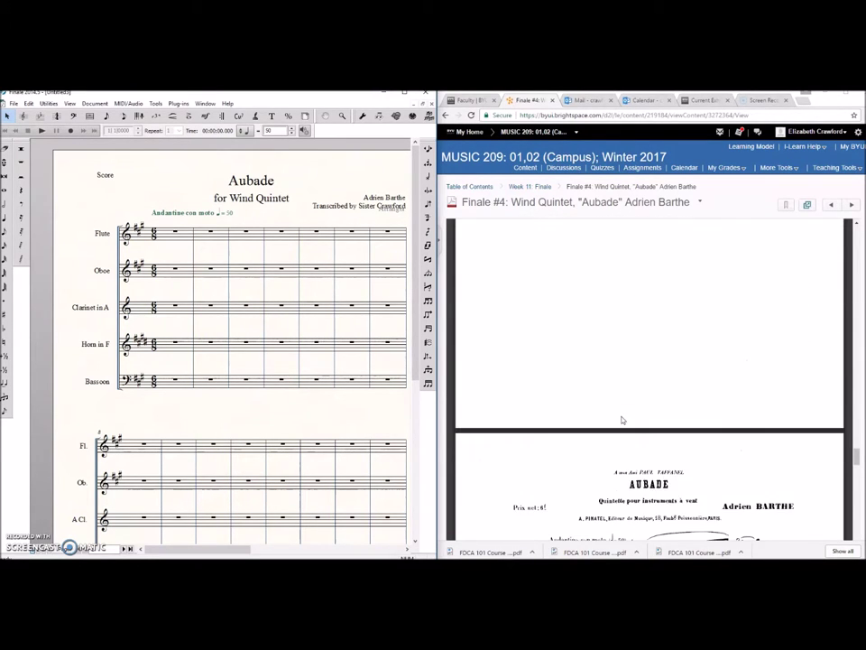
{"action": "scroll", "coordinate": [621, 419], "scroll_direction": "down", "scroll_amount": 10}
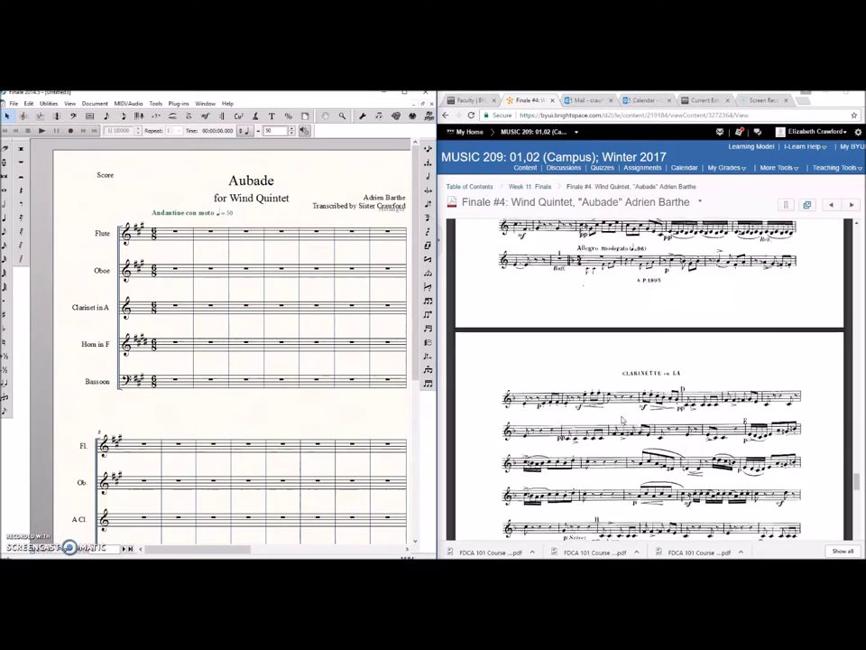
{"action": "scroll", "coordinate": [621, 420], "scroll_direction": "up", "scroll_amount": 10}
{"action": "scroll", "coordinate": [621, 418], "scroll_direction": "down", "scroll_amount": 4}
{"action": "scroll", "coordinate": [621, 420], "scroll_direction": "down", "scroll_amount": 3}
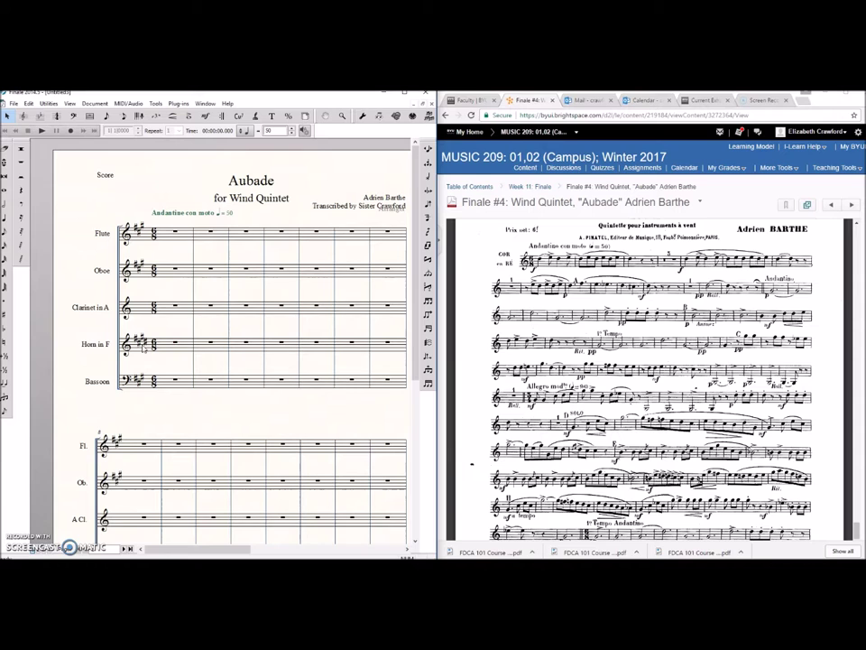
- In the Score Manager, give Horn in F the (A) Up m3, Add 3 flats transposition
{"action": "left_click", "coordinate": [207, 103]}
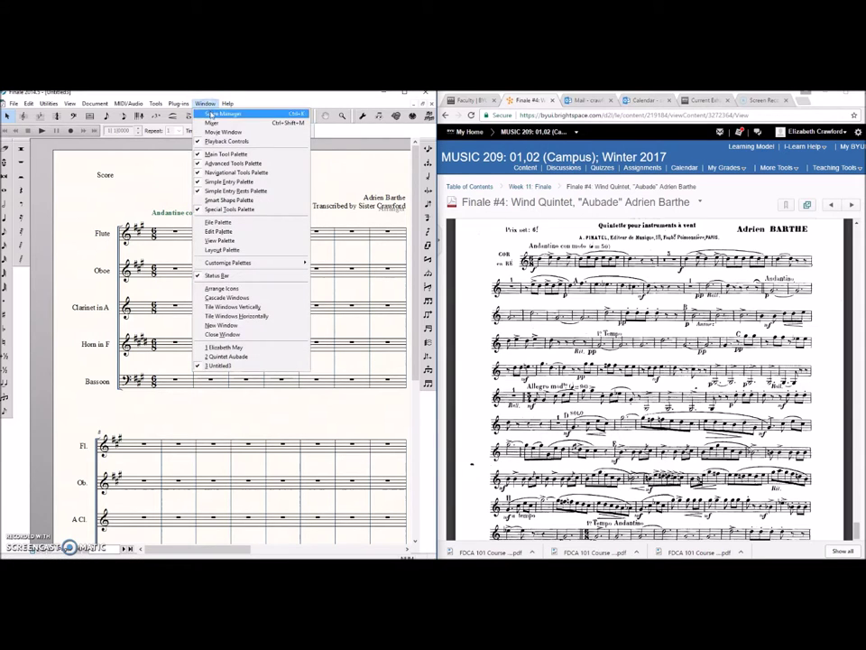
{"action": "left_click", "coordinate": [210, 112]}
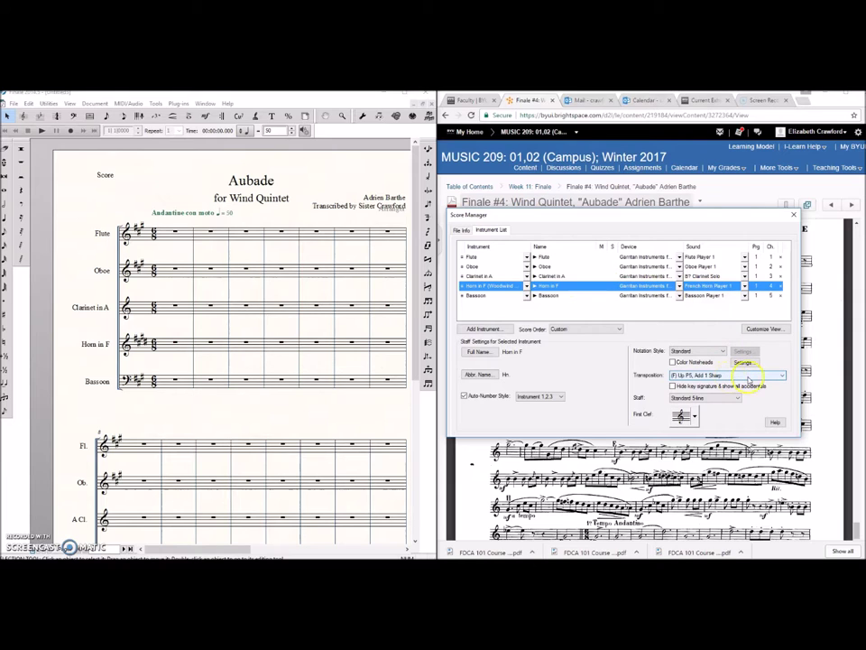
{"action": "left_click", "coordinate": [782, 376]}
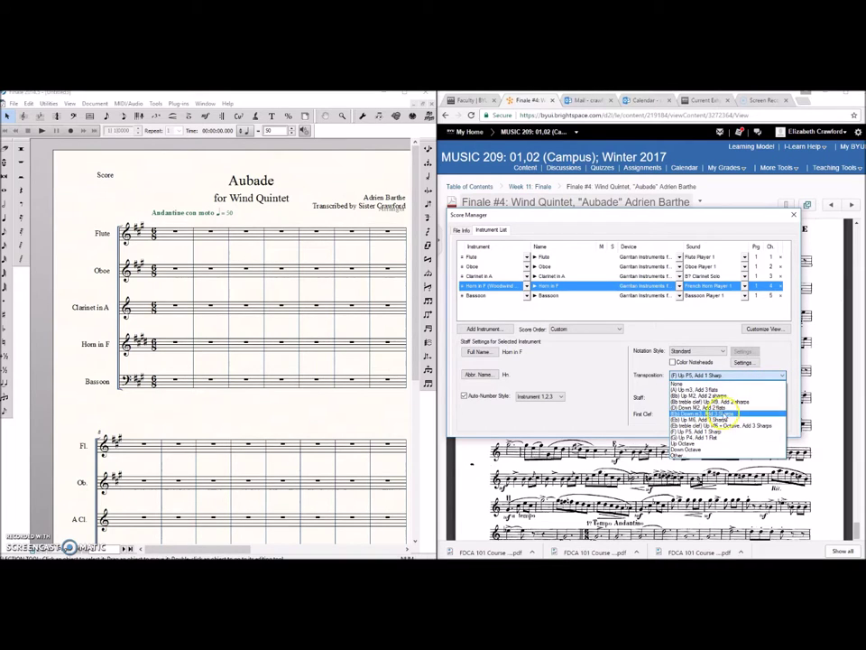
{"action": "left_click", "coordinate": [703, 388]}
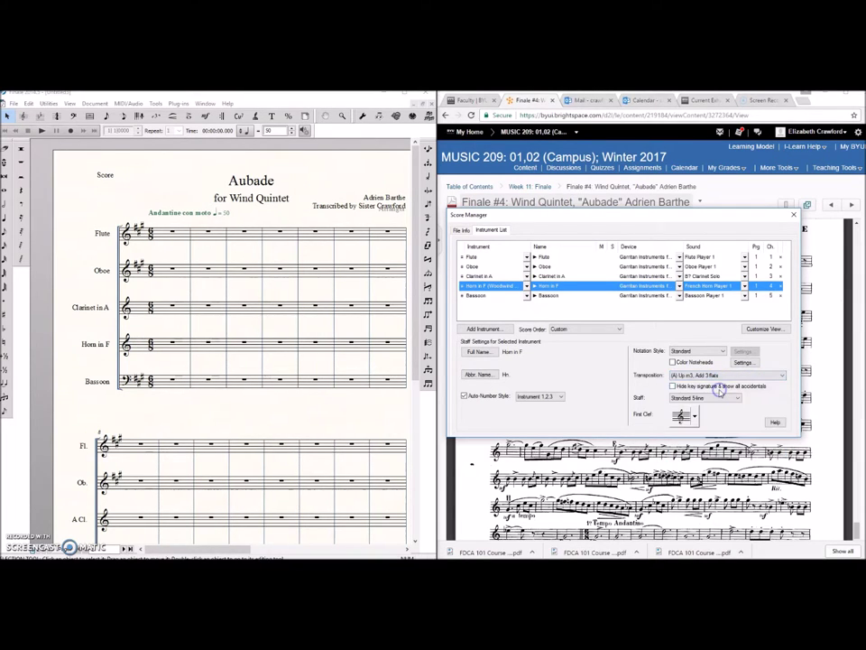
{"action": "key", "text": "ctrl+k"}
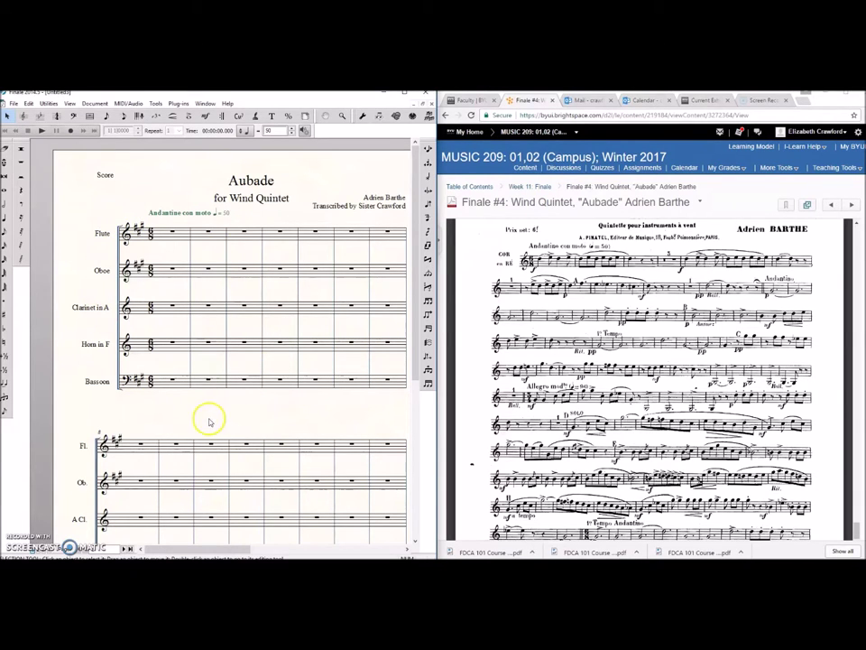
{"action": "left_click", "coordinate": [94, 103]}
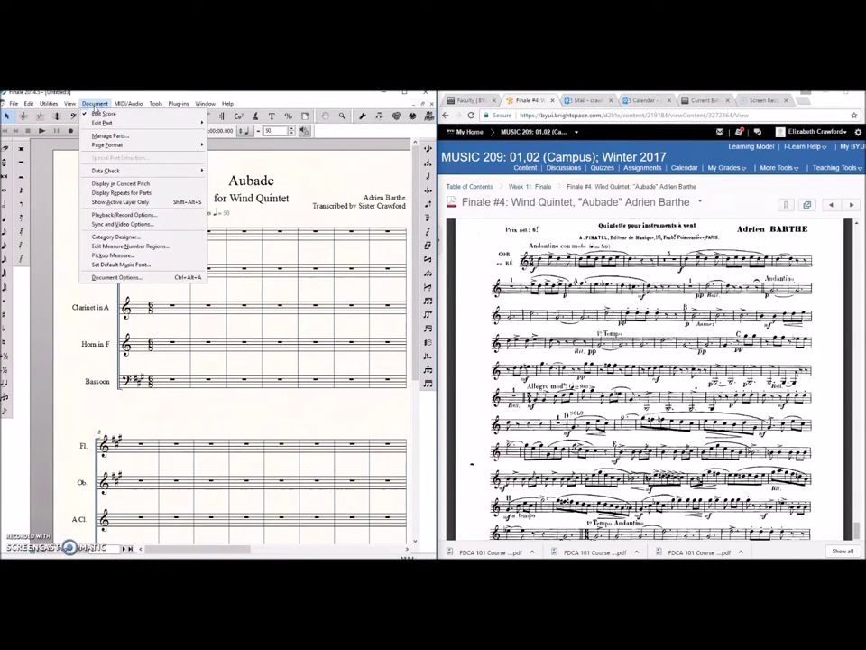
{"action": "left_click", "coordinate": [114, 184]}
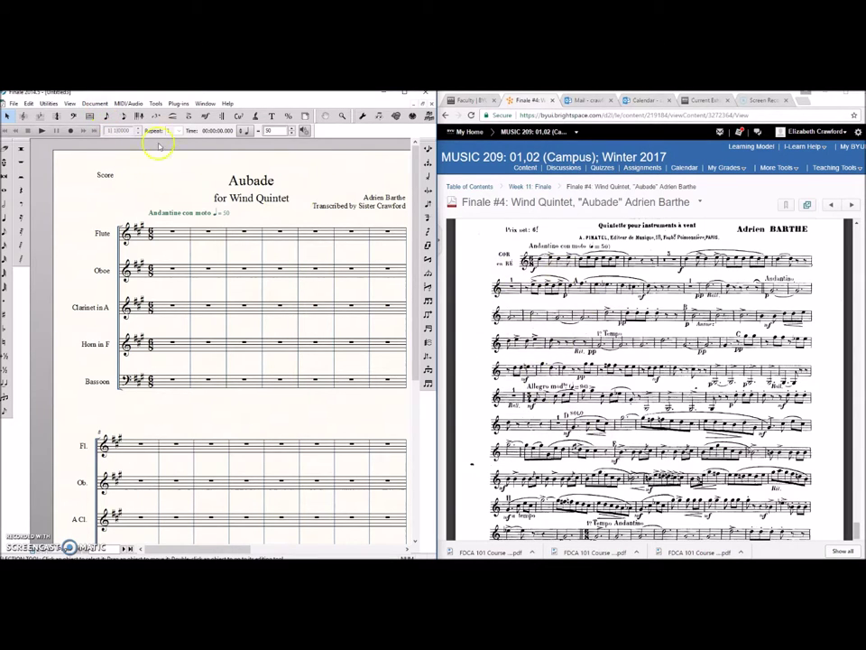
{"action": "left_click", "coordinate": [95, 103]}
{"action": "left_click", "coordinate": [95, 104]}
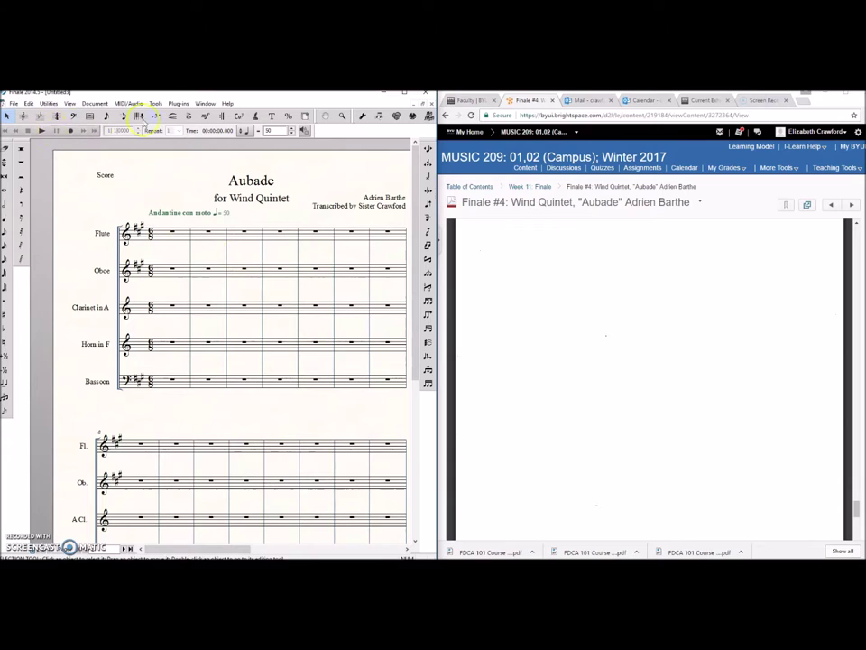
{"action": "left_click", "coordinate": [204, 104]}
{"action": "left_click", "coordinate": [216, 113]}
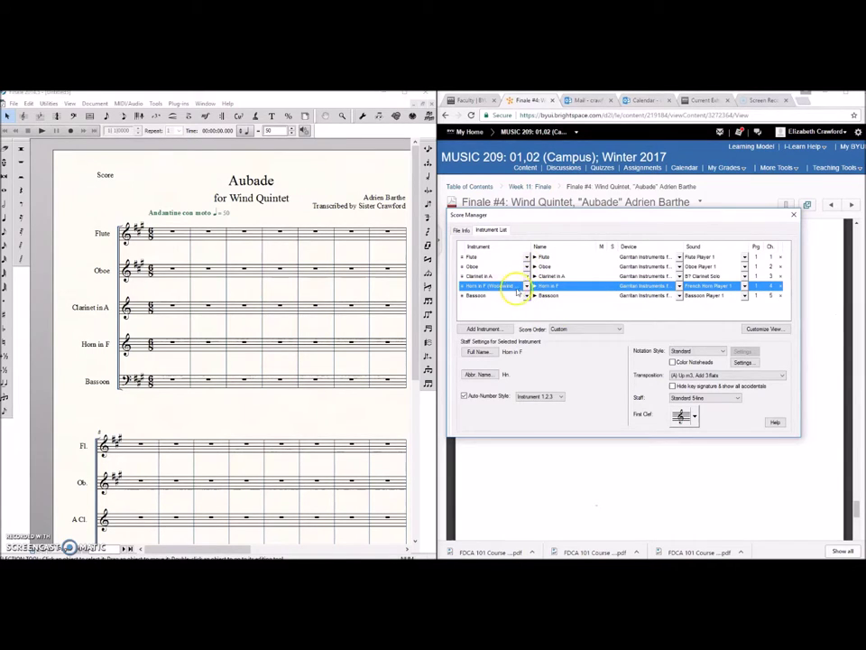
{"action": "left_click", "coordinate": [464, 256]}
{"action": "left_click", "coordinate": [462, 296]}
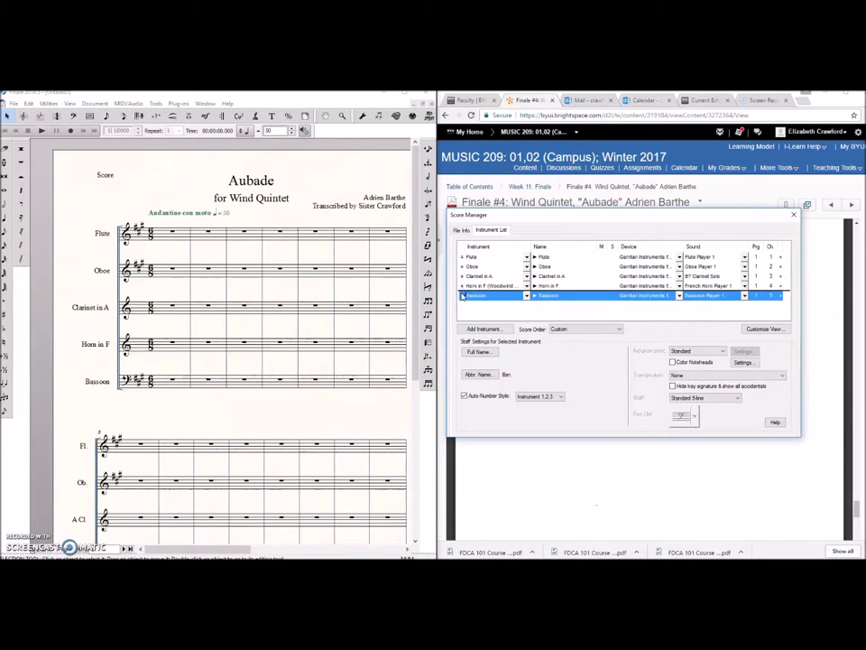
{"action": "left_click", "coordinate": [463, 307]}
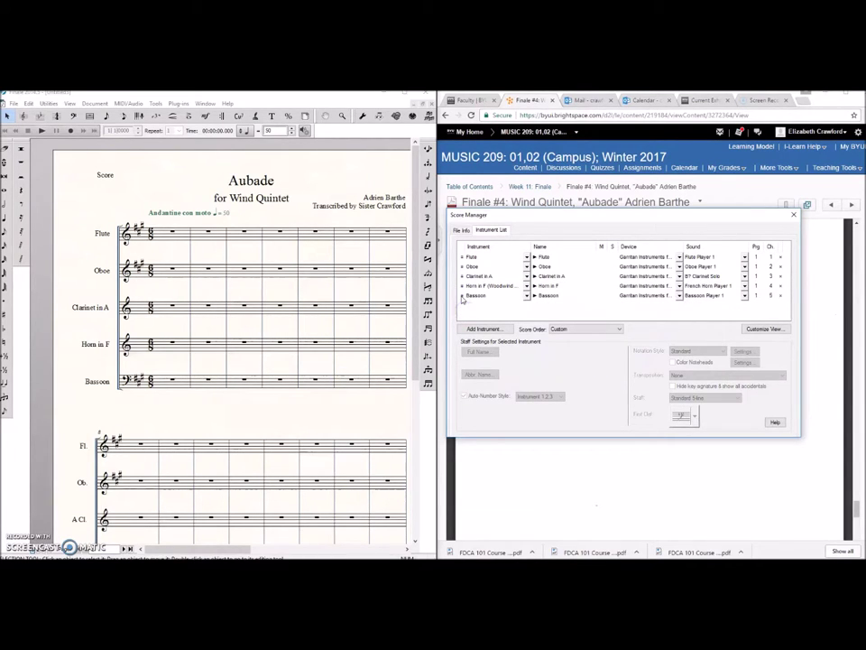
{"action": "left_click_drag", "start_coordinate": [461, 299], "coordinate": [460, 286]}
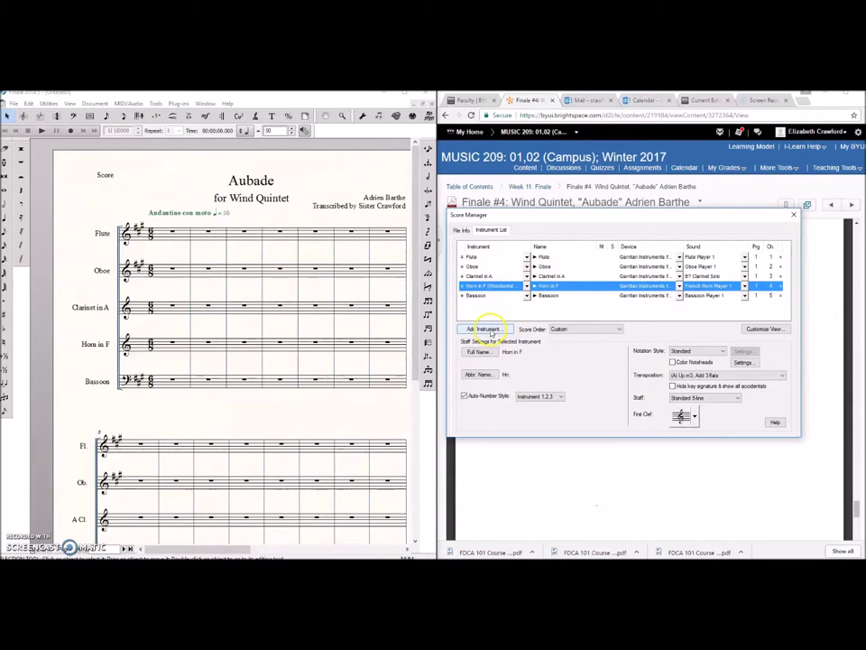
{"action": "left_click", "coordinate": [619, 330]}
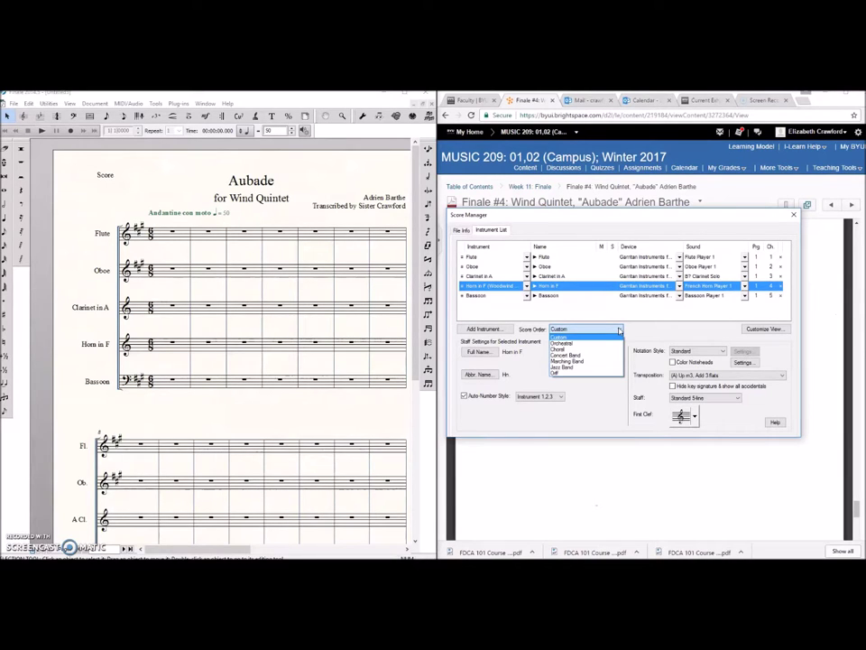
{"action": "left_click", "coordinate": [629, 332]}
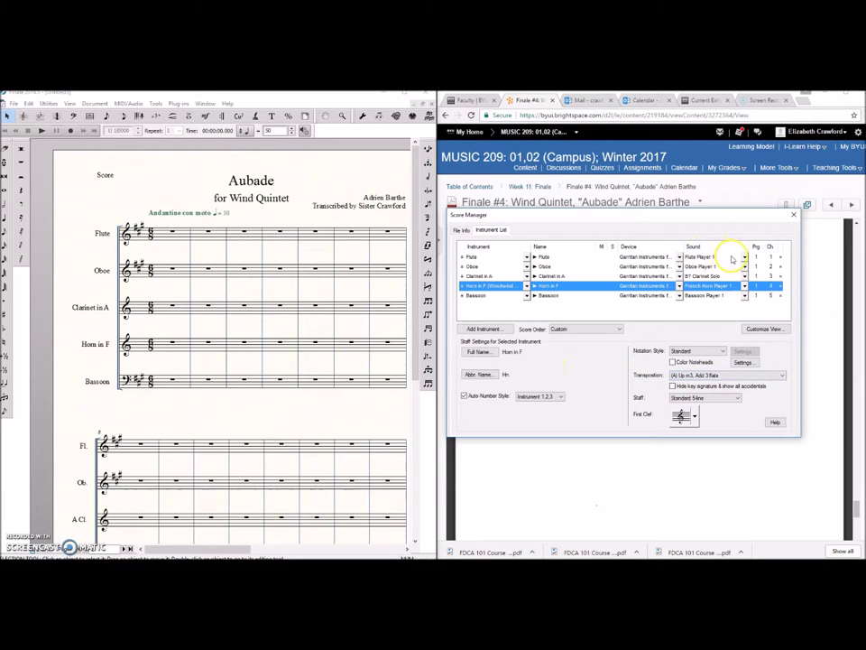
{"action": "left_click", "coordinate": [793, 214]}
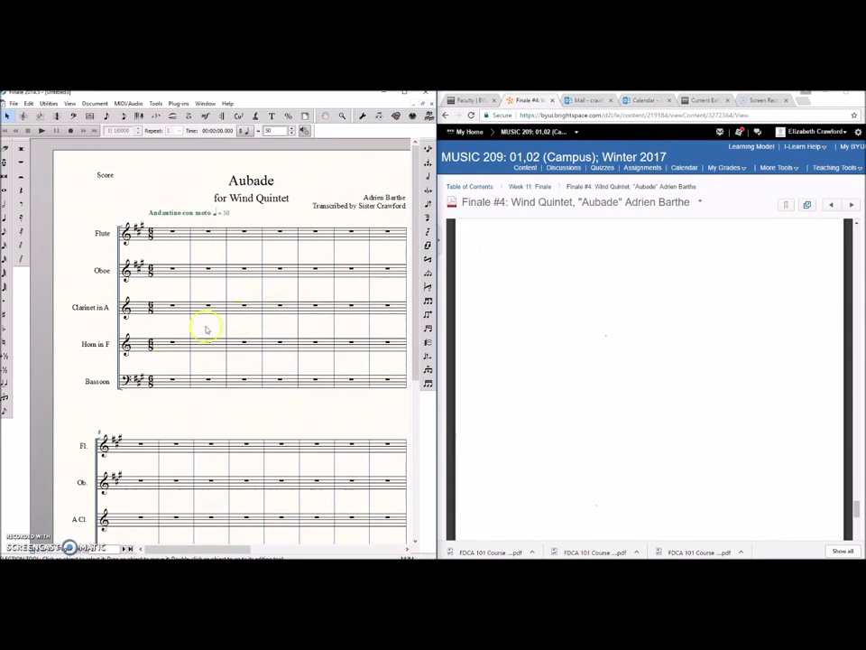
- Change the horn's full staff name from 'Horn in F' to 'Horn in Re'
{"action": "left_click", "coordinate": [24, 115]}
{"action": "left_click", "coordinate": [149, 344]}
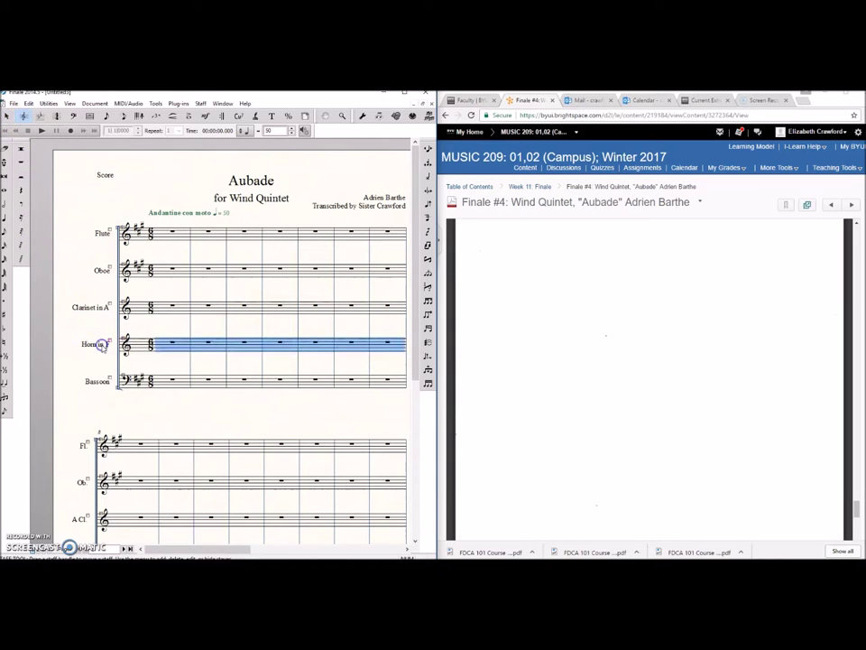
{"action": "left_click", "coordinate": [9, 115]}
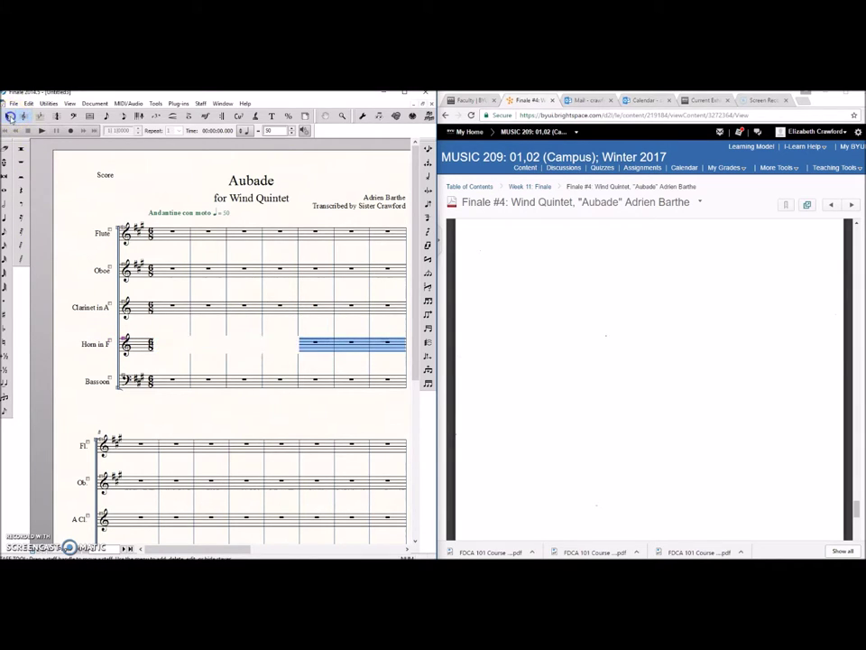
{"action": "left_click", "coordinate": [85, 347]}
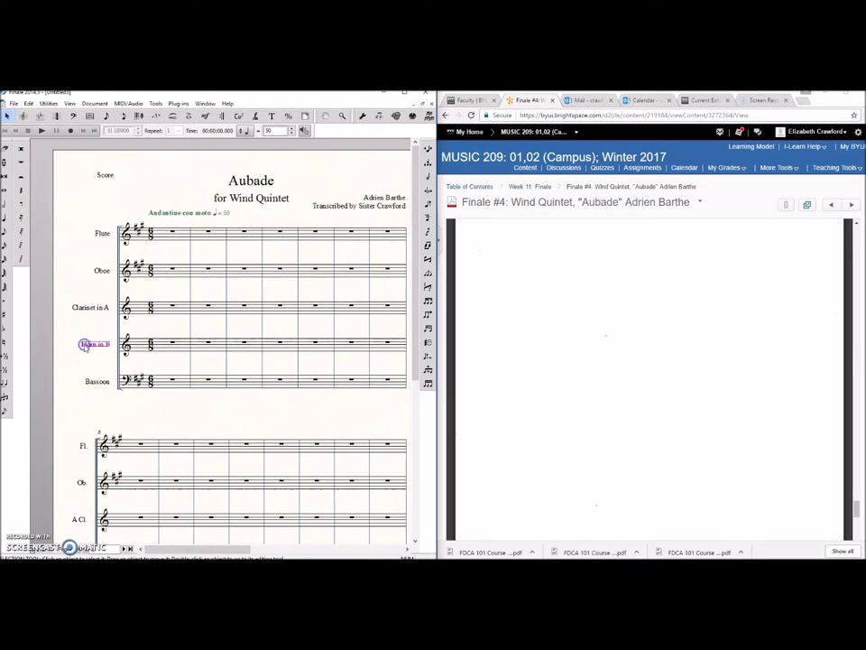
{"action": "right_click", "coordinate": [85, 347]}
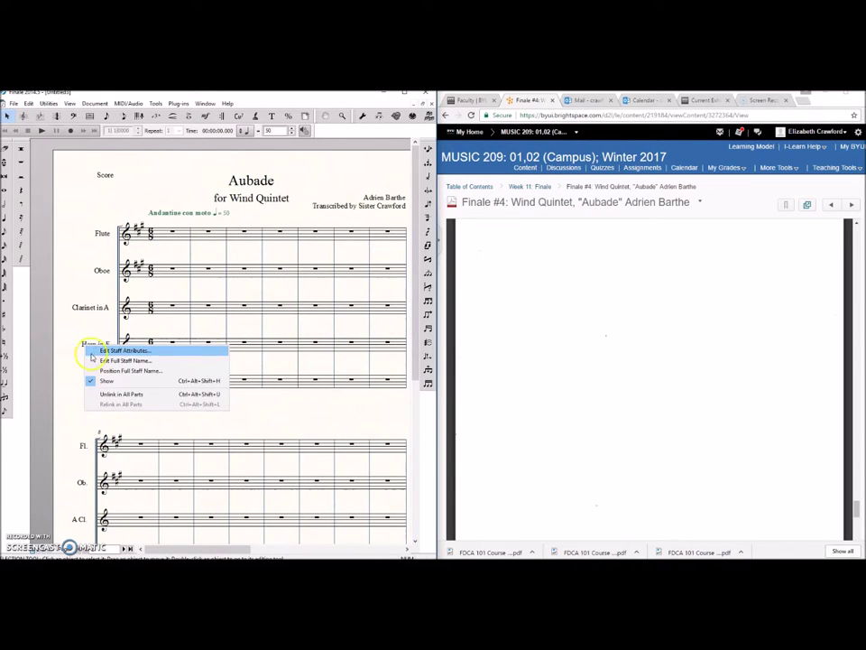
{"action": "left_click", "coordinate": [95, 361]}
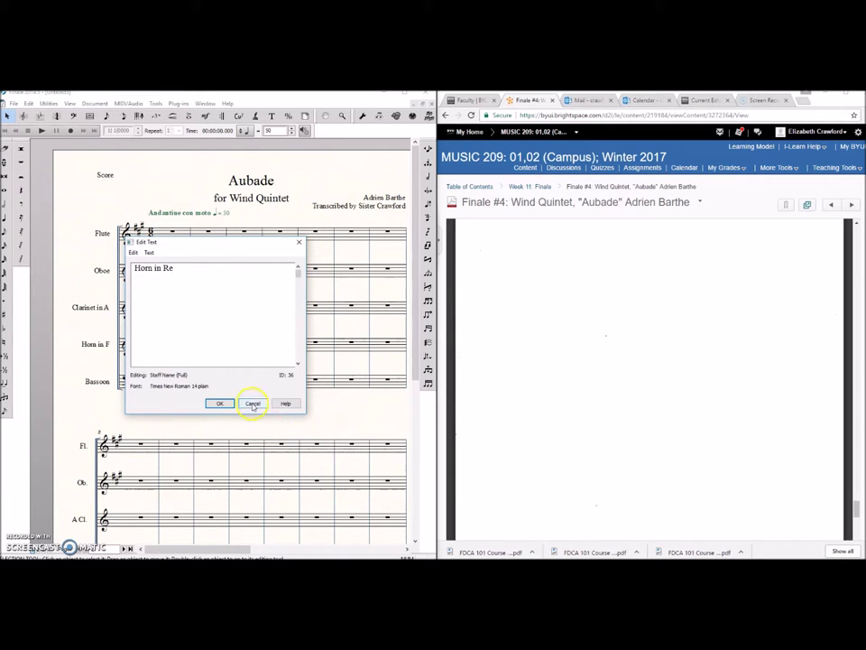
{"action": "left_click", "coordinate": [223, 404]}
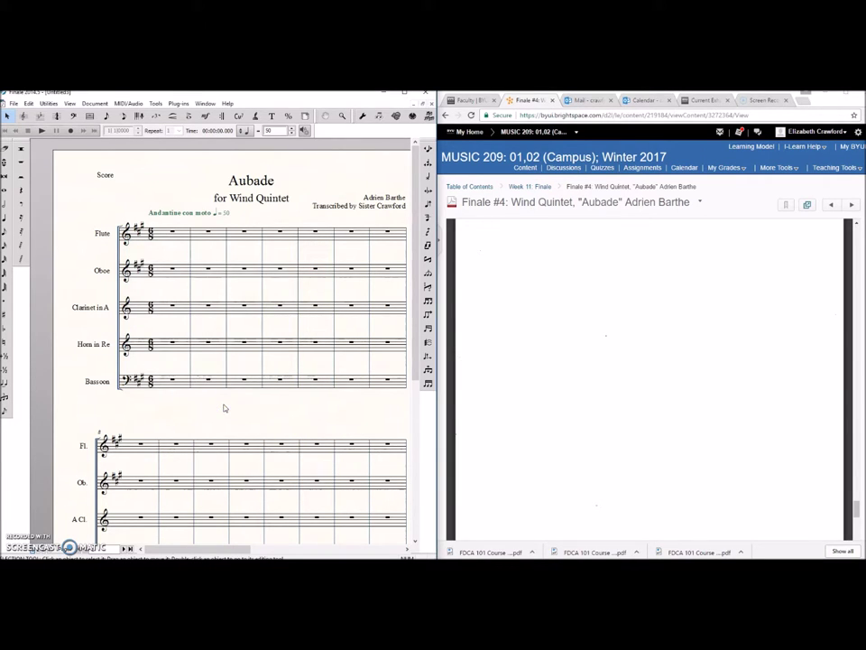
{"action": "scroll", "coordinate": [619, 354], "scroll_direction": "up", "scroll_amount": 3}
{"action": "scroll", "coordinate": [619, 354], "scroll_direction": "up", "scroll_amount": 15}
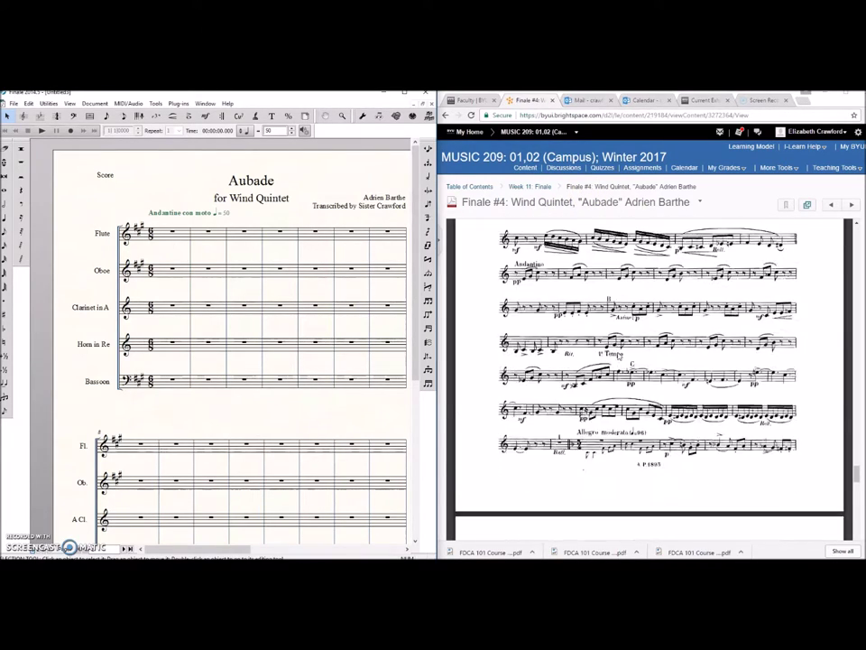
{"action": "scroll", "coordinate": [619, 353], "scroll_direction": "down", "scroll_amount": 10}
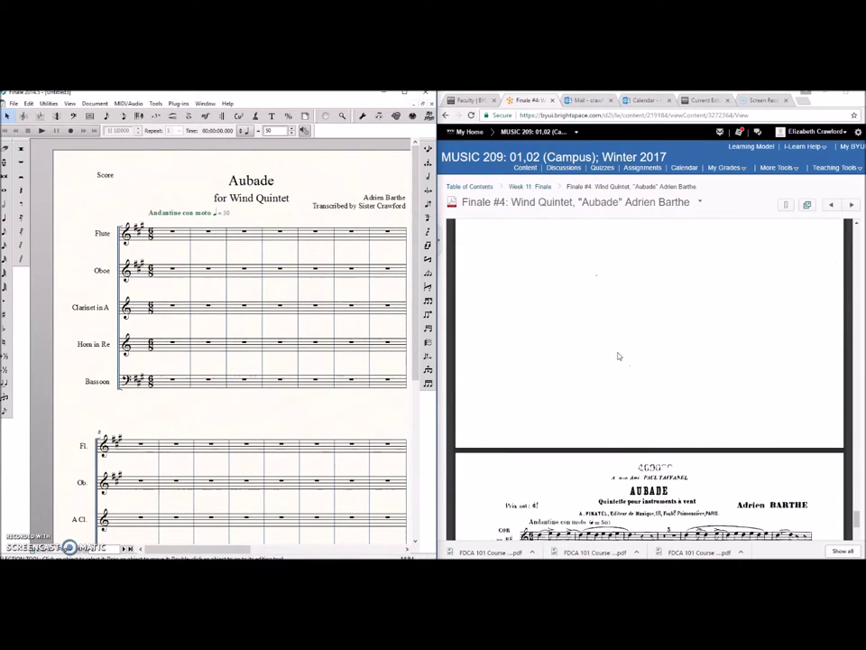